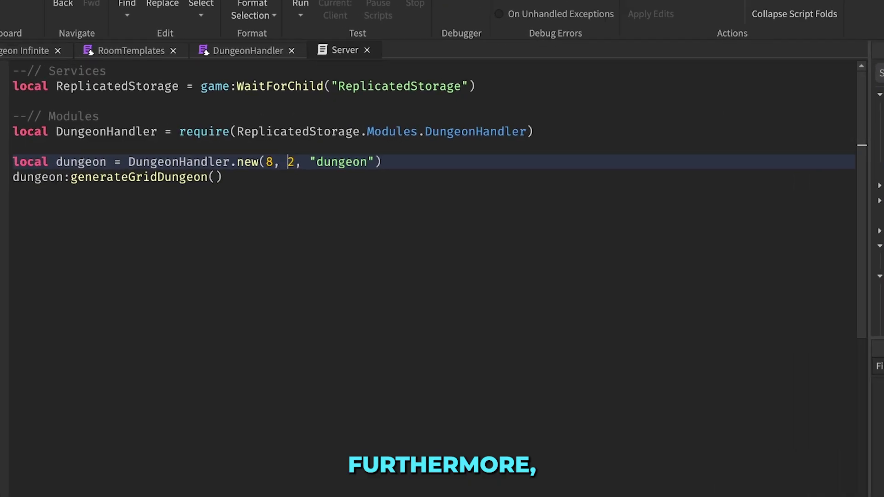
Change DungeonHandler.new(8, 2, "dungeon") so its second argument is 10 instead of 2
key(Delete)
text(10)
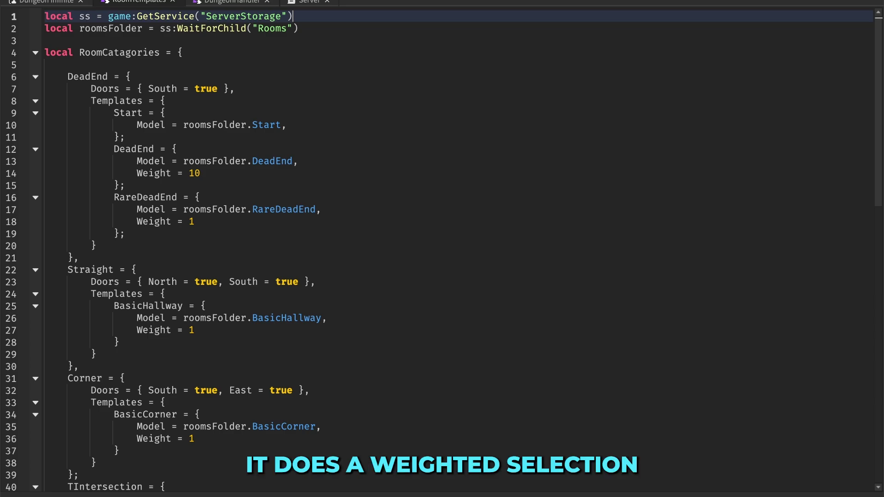
key(shift+Right)
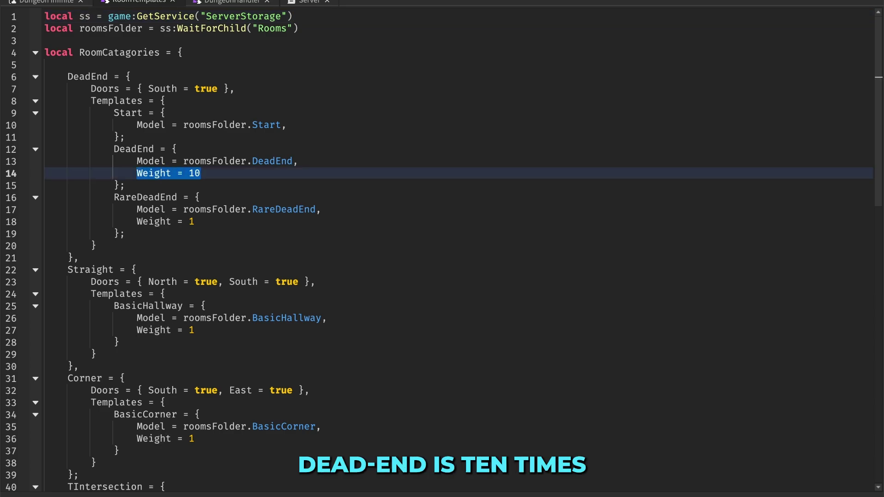
key(Down)
key(Down)
key(Down)
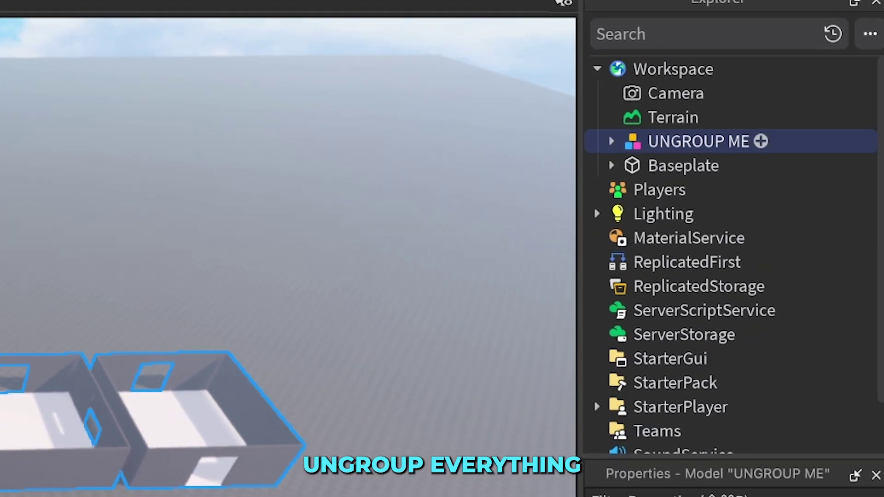
Ungroup UNGROUP ME and move its models into ServerStorage, ServerScriptService and ReplicatedStorage
right_click(693, 141)
click(733, 409)
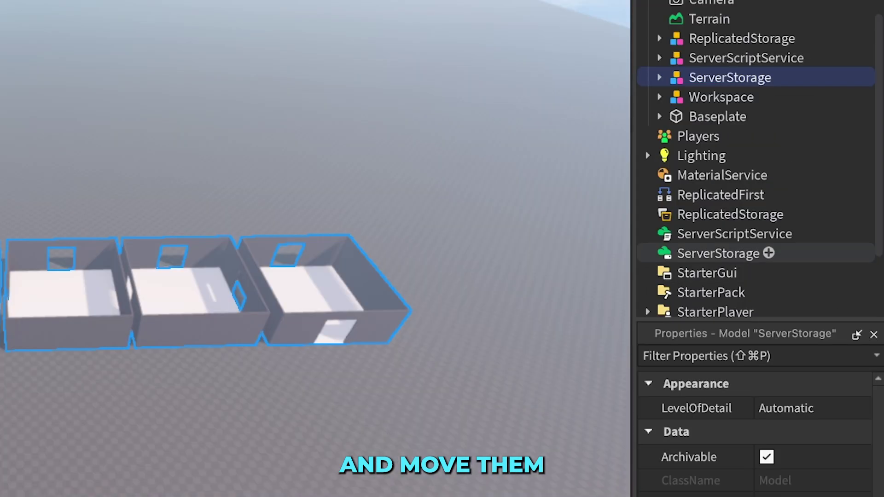
drag(769, 252, 769, 253)
drag(746, 58, 792, 214)
drag(741, 38, 793, 175)
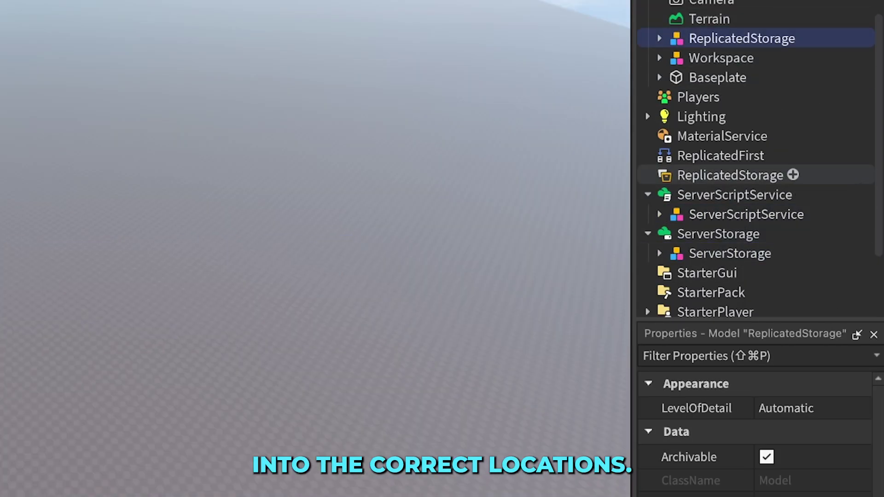
Ungroup all four placed models at once so their contents sit directly in each service
super+click(746, 214)
super+click(729, 253)
scroll(737, 138, up, 1)
super+click(721, 64)
key(super+u)
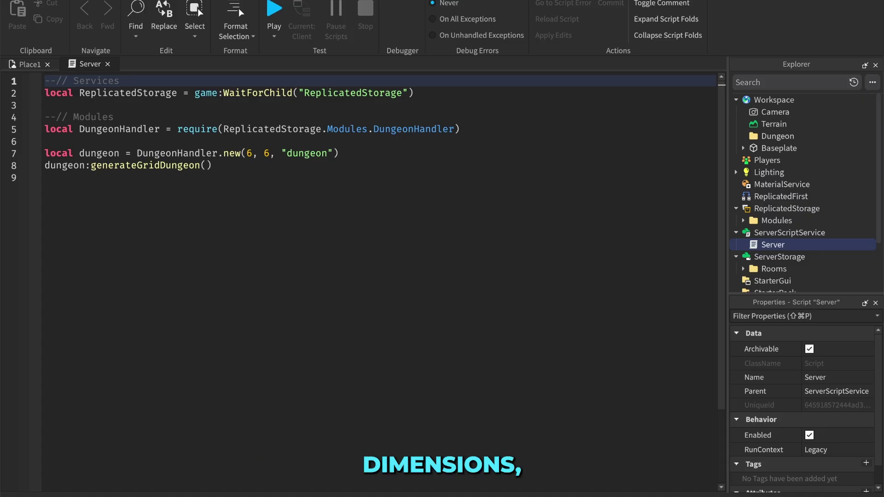
drag(339, 153, 56, 153)
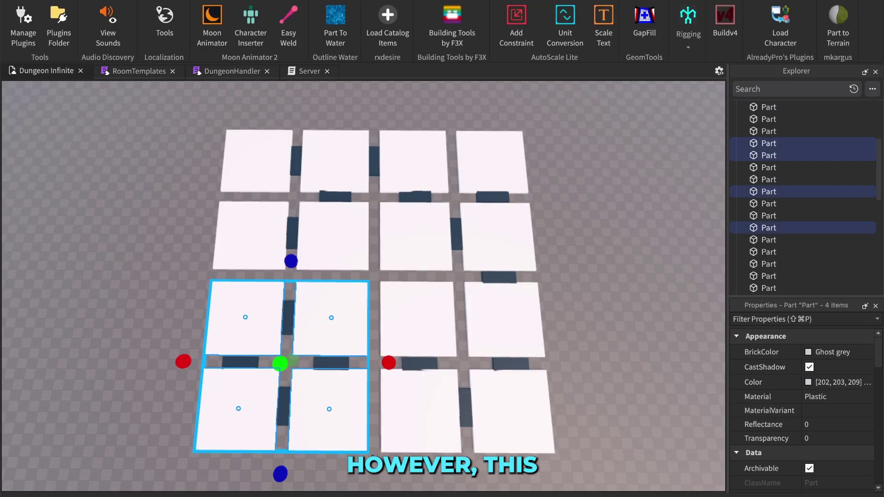
Paint four tiles Persimmon and the corner tile Shamrock, then move a connector part upward
click(828, 352)
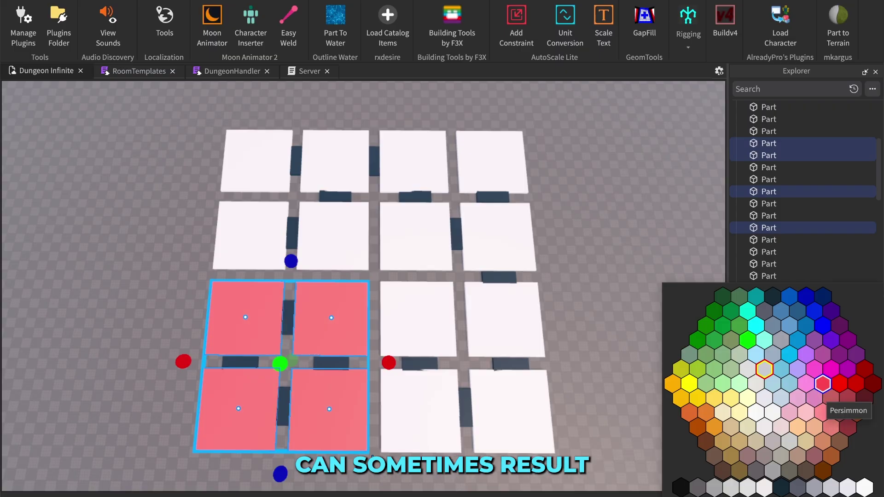
click(823, 384)
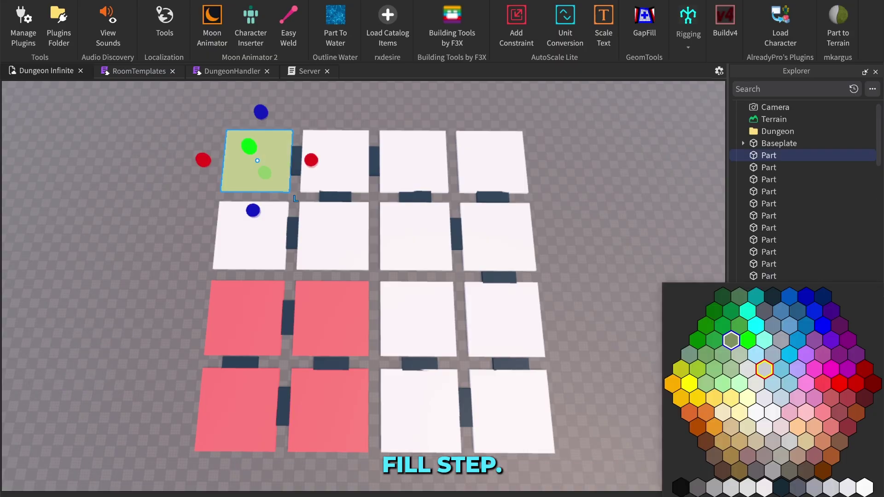
click(739, 326)
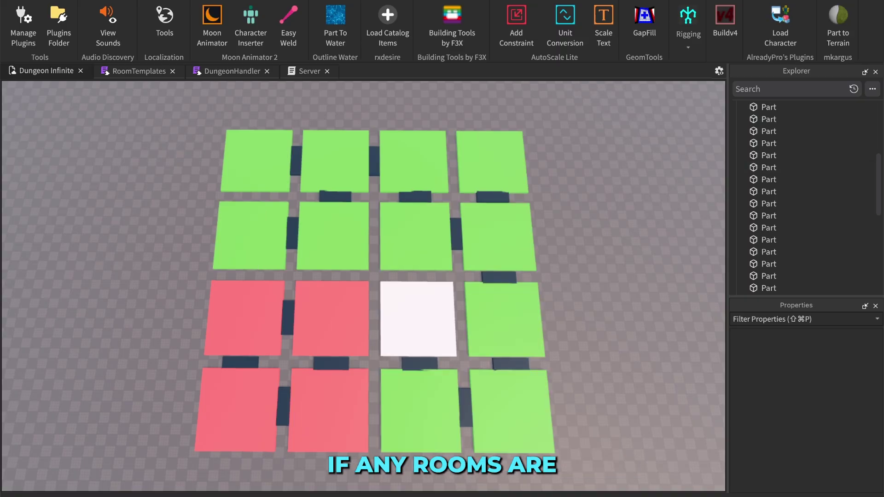
click(240, 363)
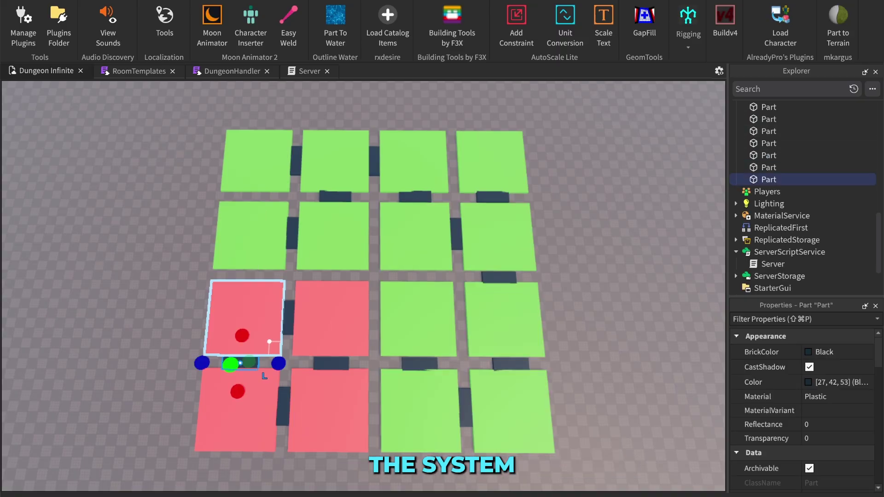
drag(248, 271, 251, 217)
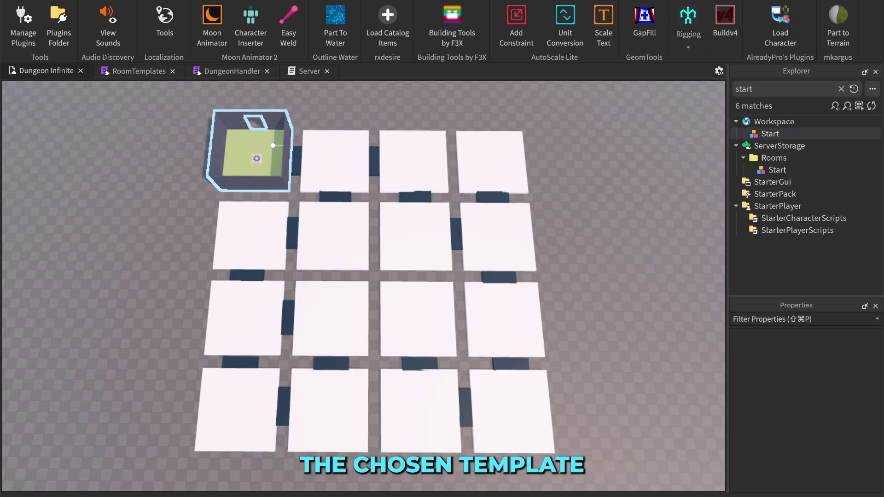
Rotate the Start room a quarter turn and highlight TIntersection in the RoomTemplates code
key(ctrl+r)
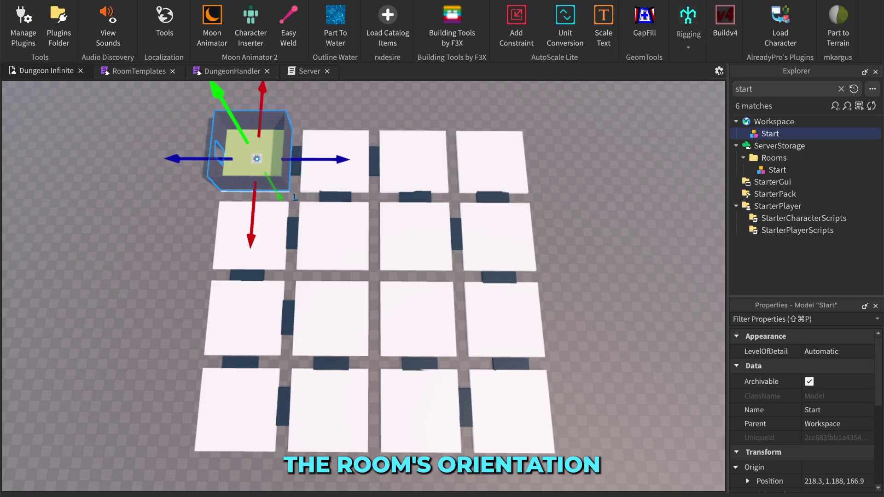
click(295, 197)
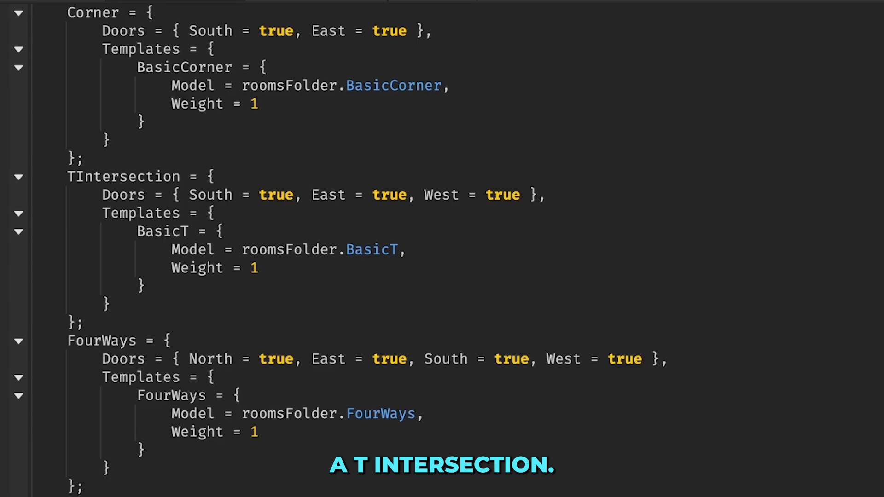
mouse_move(67, 174)
mouse_down()
mouse_move(205, 174)
mouse_move(194, 171)
mouse_up()
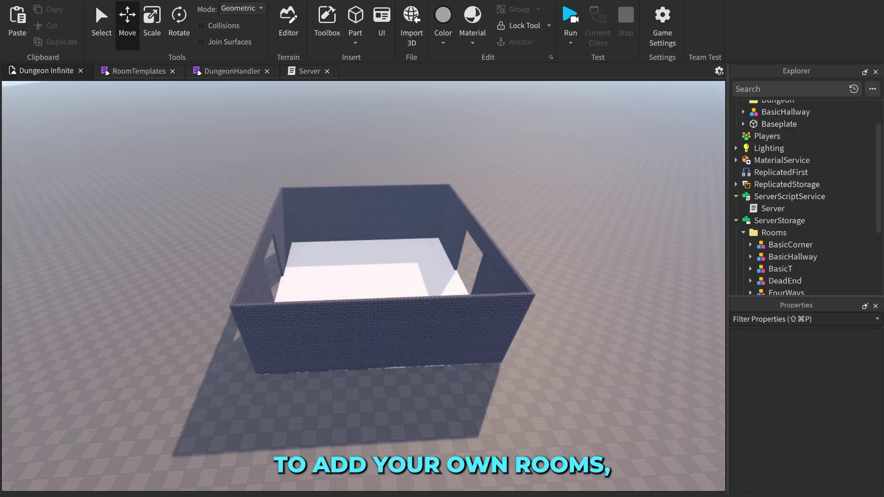
Duplicate BasicHallway into a NarrowHallway copy and drag it toward the Rooms folder
key(ctrl+d)
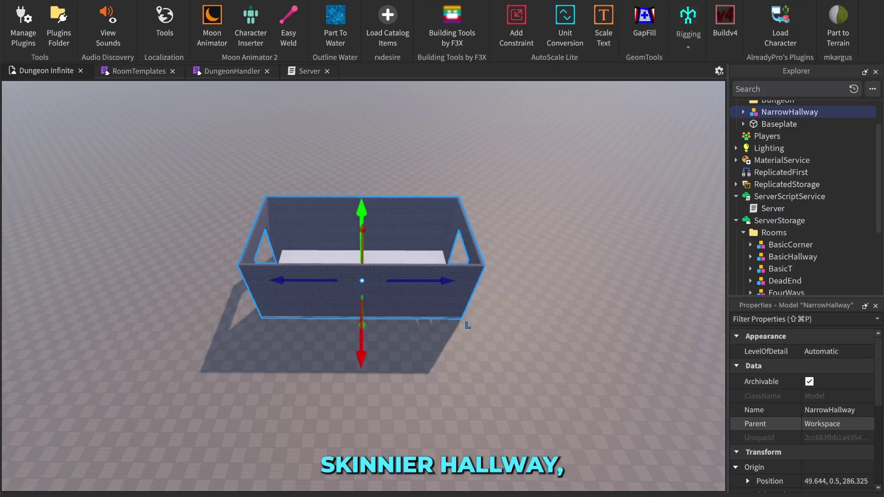
drag(789, 112, 737, 135)
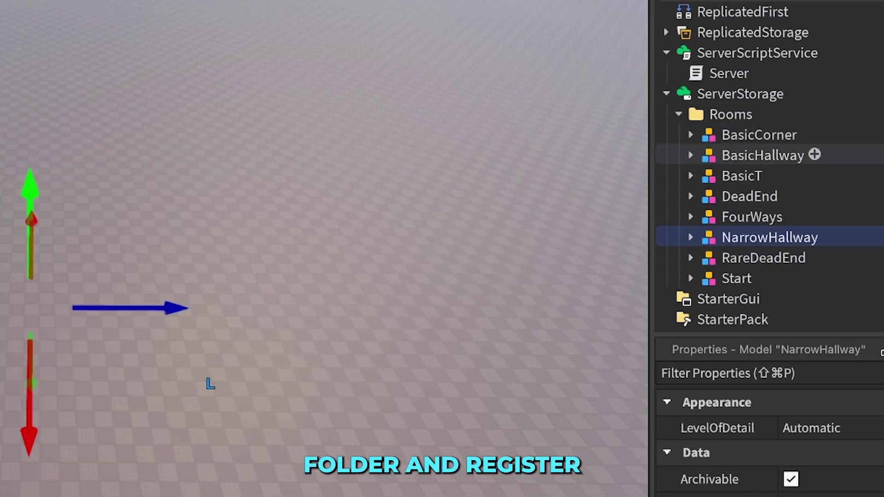
Add a NarrowHallway entry under Straight with Model roomsFolder.NarrowHallway and begin its weight line
text(N)
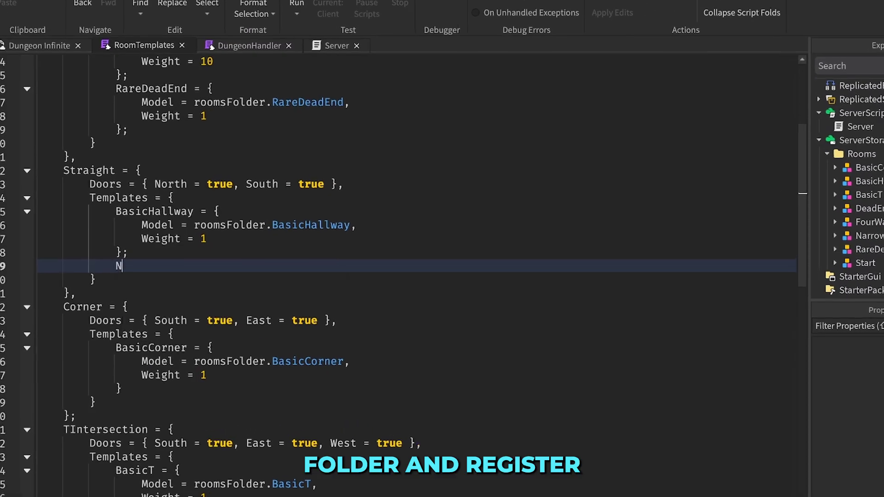
text(arrowHallway = {)
key(Return)
text(Model = r)
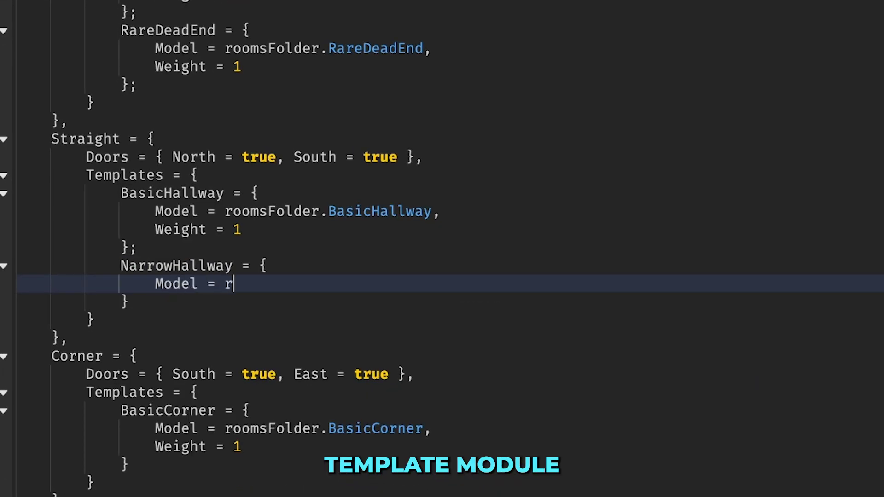
text(oomsFolder.NarrowHallway,)
key(Return)
text(weight)
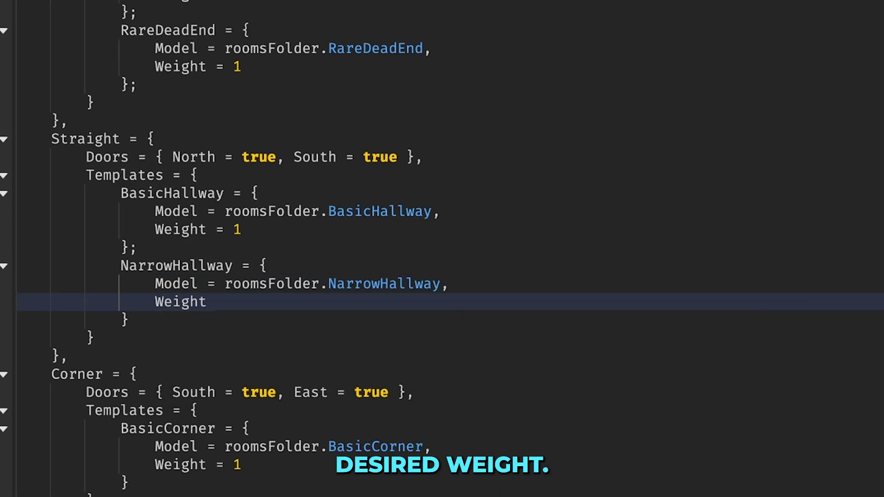